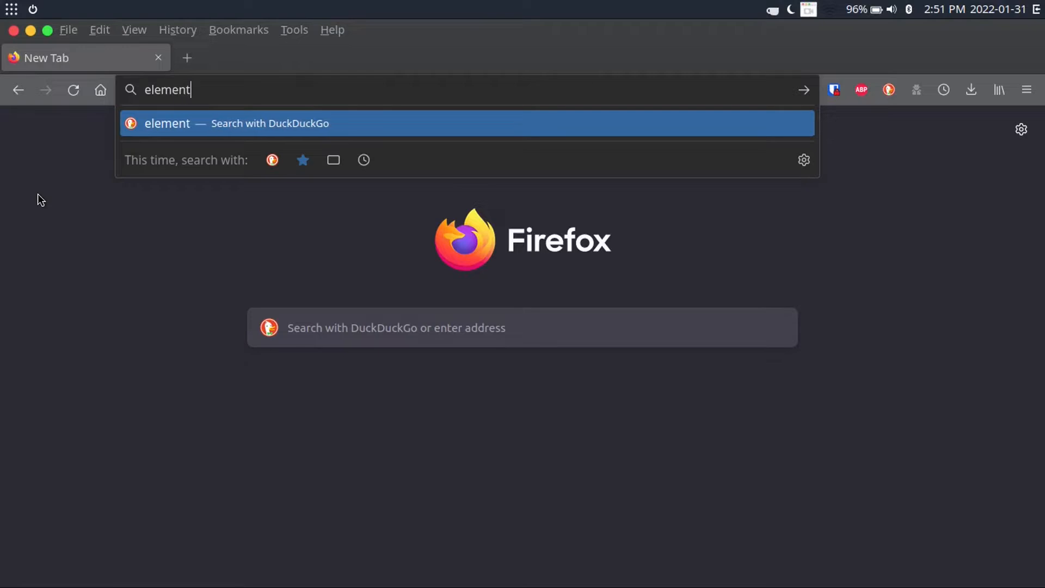
- Open the elementary.io site and set the custom payment amount for elementary OS to $0
{"action": "key", "text": "Return"}
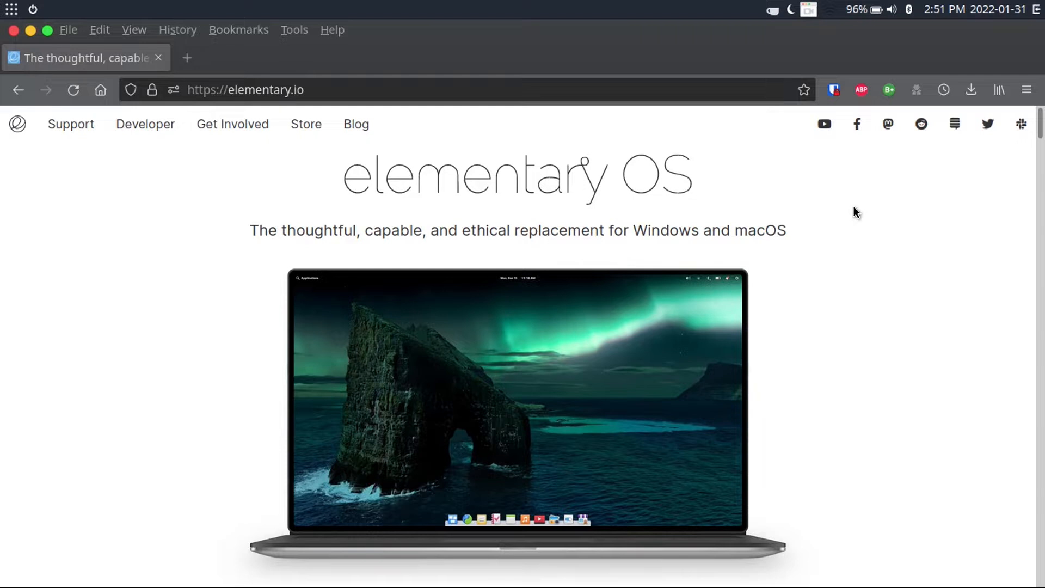
{"action": "scroll", "coordinate": [854, 209], "scroll_direction": "down", "scroll_amount": 5}
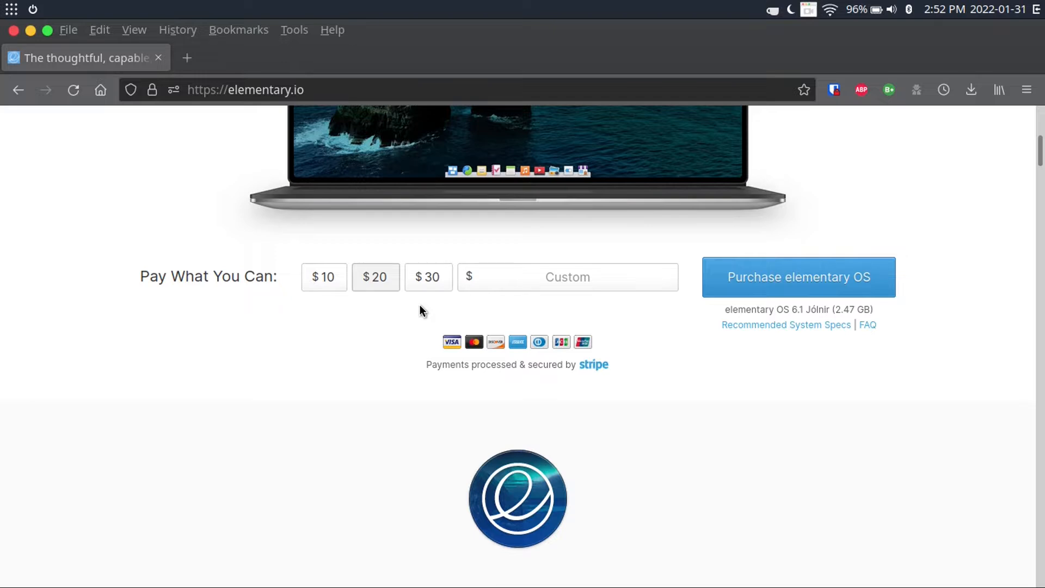
{"action": "left_click", "coordinate": [516, 287]}
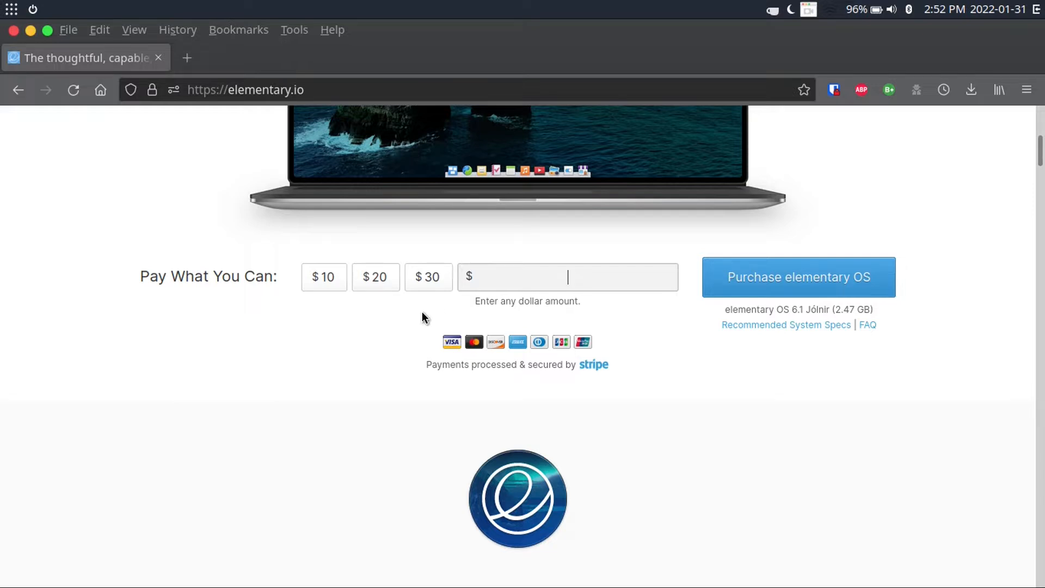
{"action": "type", "text": "0"}
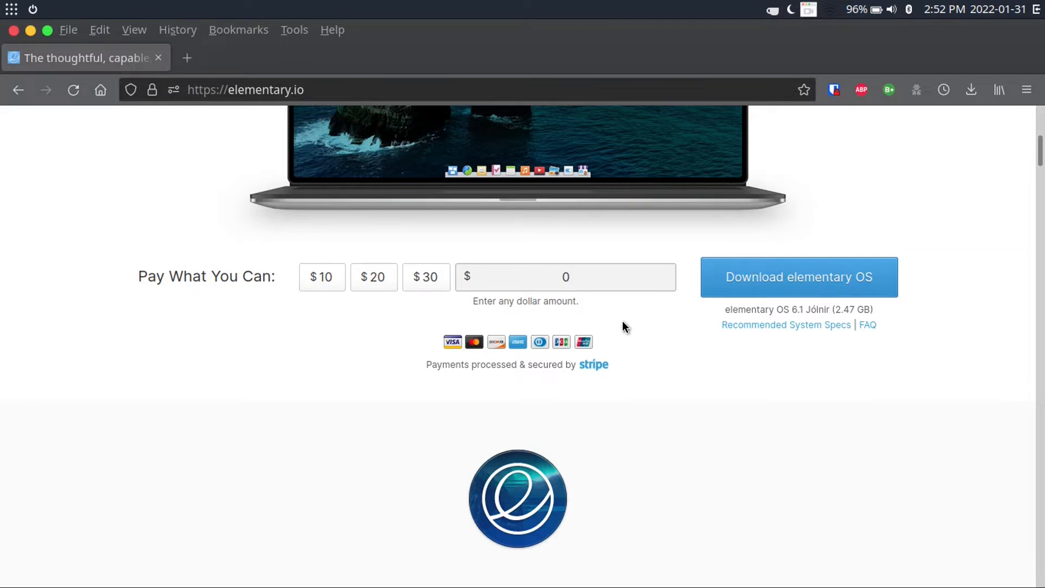
- Request the elementary OS 6.1 ISO download from the server and cancel saving the file
{"action": "left_click", "coordinate": [716, 286]}
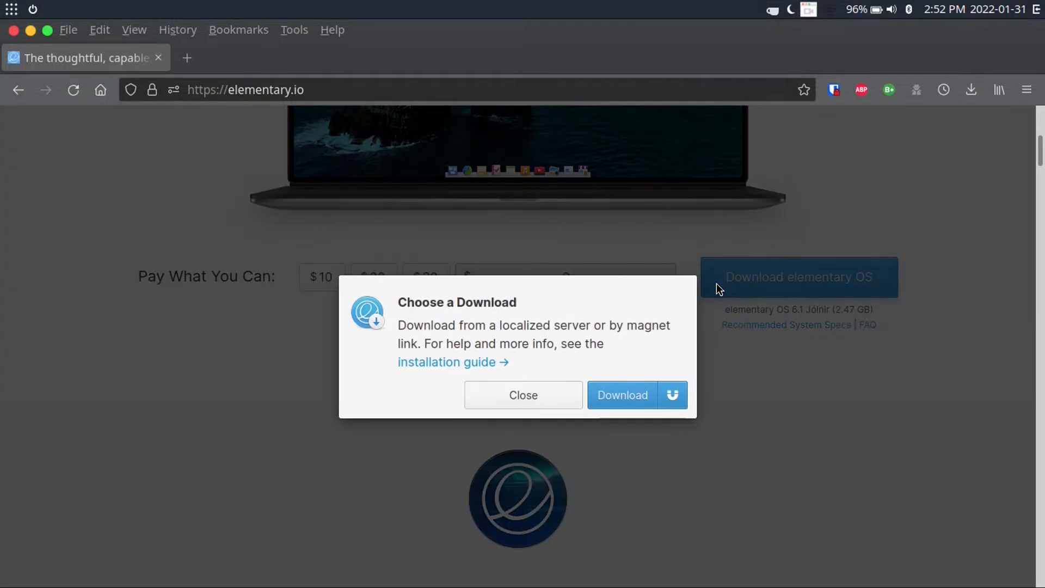
{"action": "left_click", "coordinate": [619, 397]}
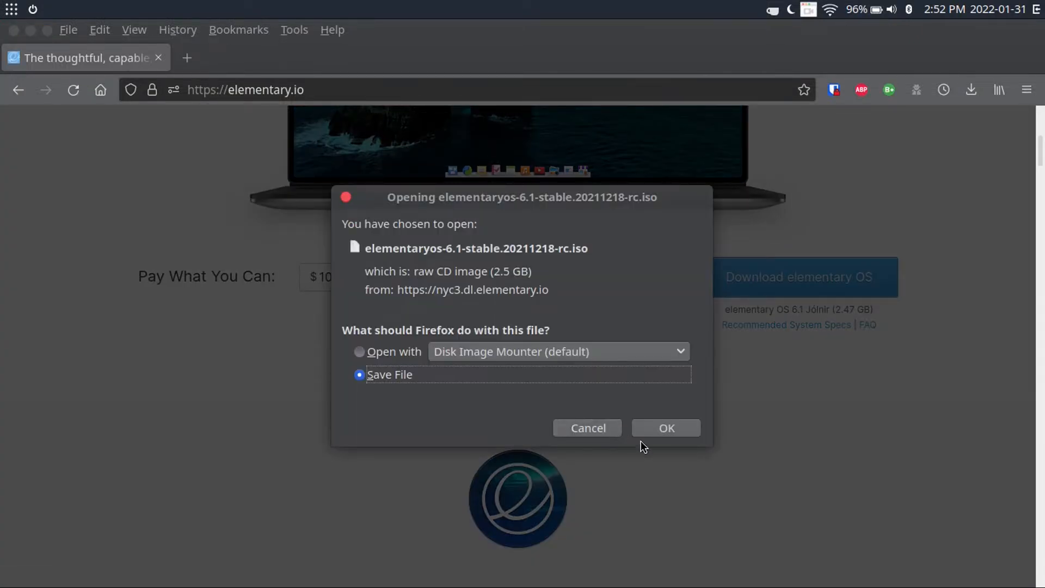
{"action": "left_click", "coordinate": [552, 419]}
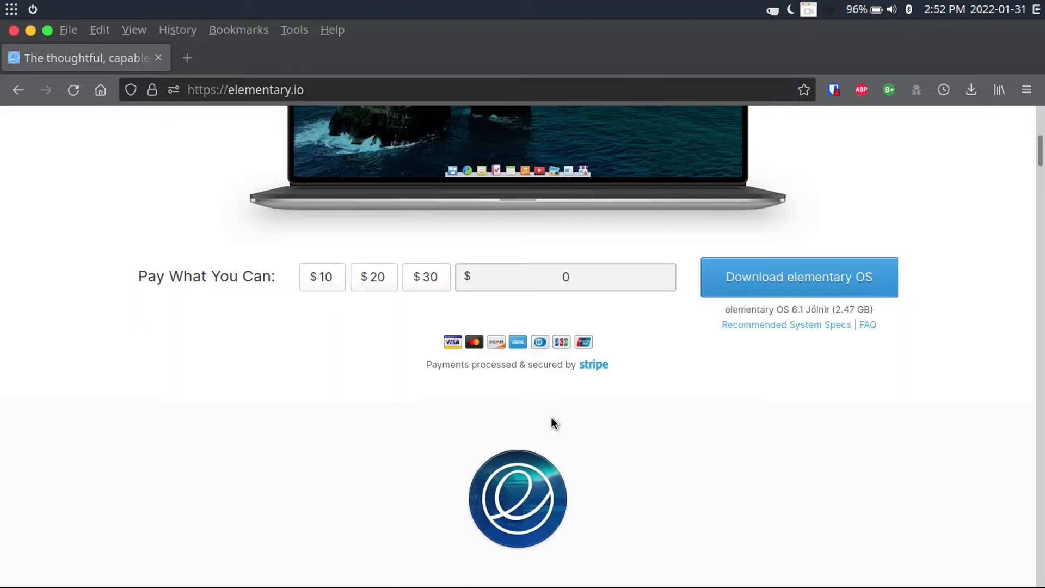
- Close the browser and check the elementary OS 6.1 ISO in the file manager's ISOs folder
{"action": "key", "text": "ctrl+q"}
{"action": "mouse_move", "coordinate": [129, 581]}
{"action": "left_click", "coordinate": [89, 565]}
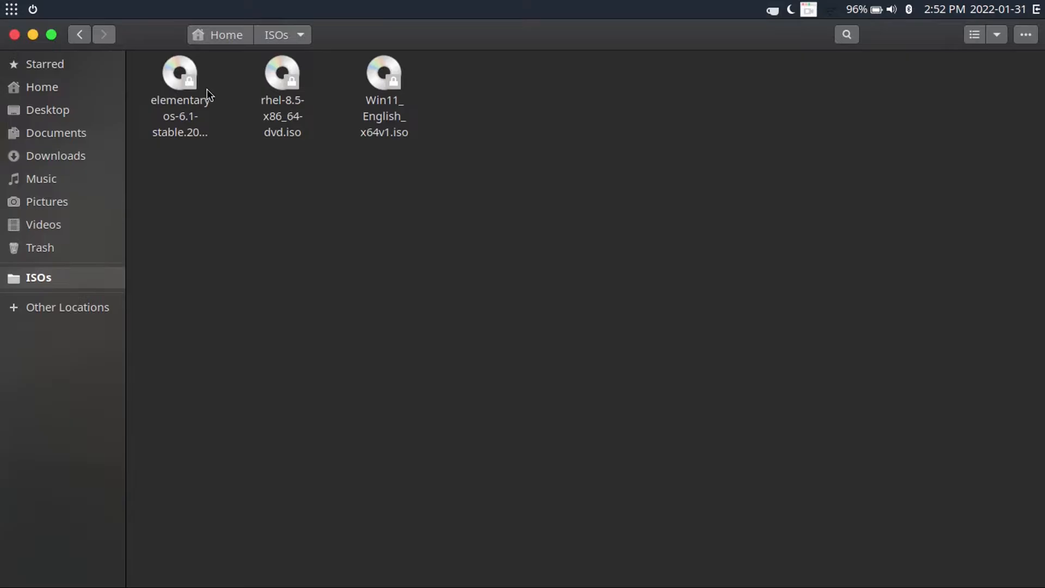
{"action": "left_click", "coordinate": [169, 85]}
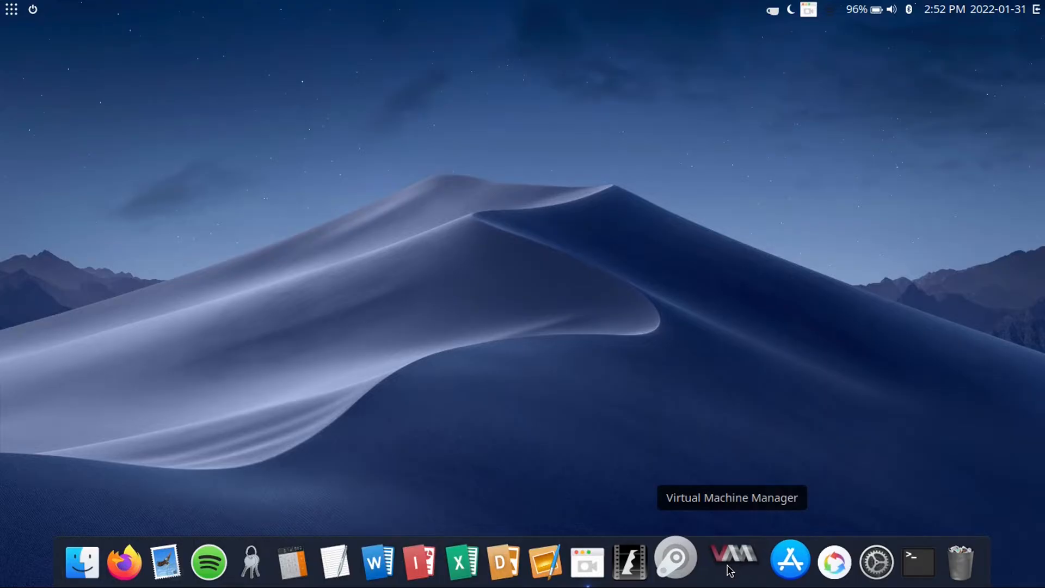
- Switch to Virtual Machine Manager, open the elementary6.1 virtual machine and start it
{"action": "left_click", "coordinate": [729, 566]}
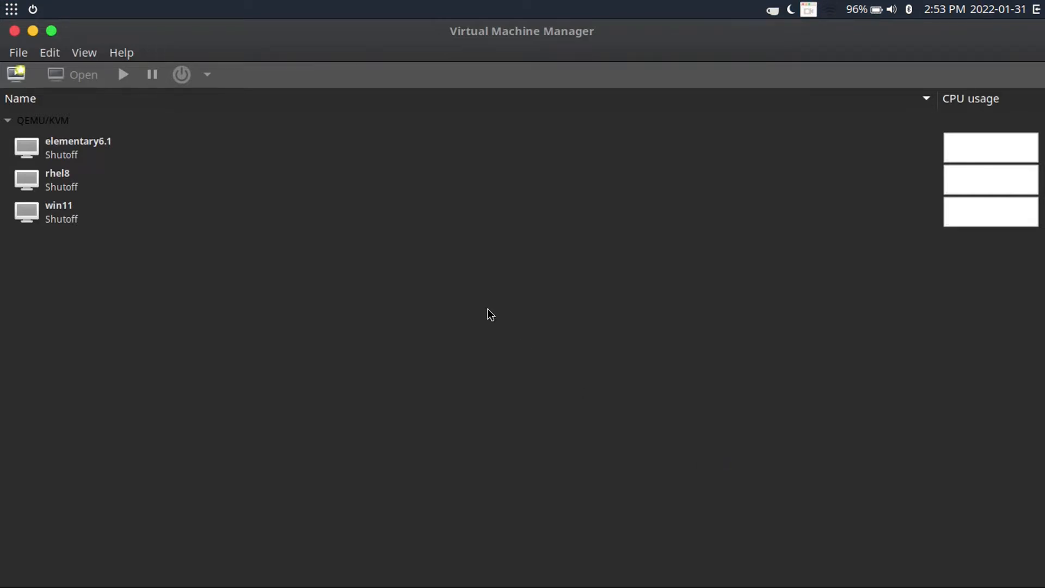
{"action": "left_click", "coordinate": [191, 147]}
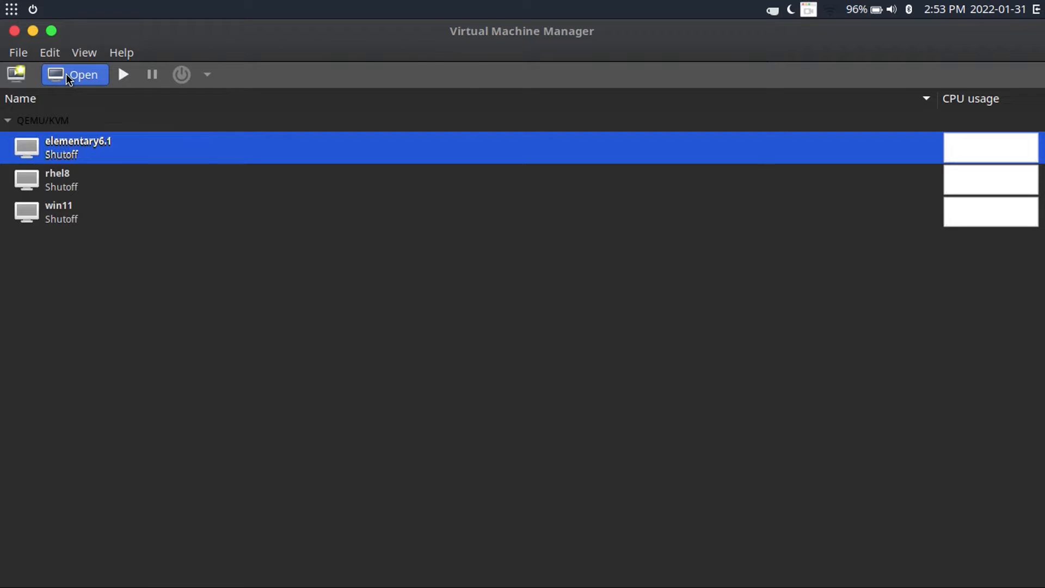
{"action": "left_click", "coordinate": [67, 75]}
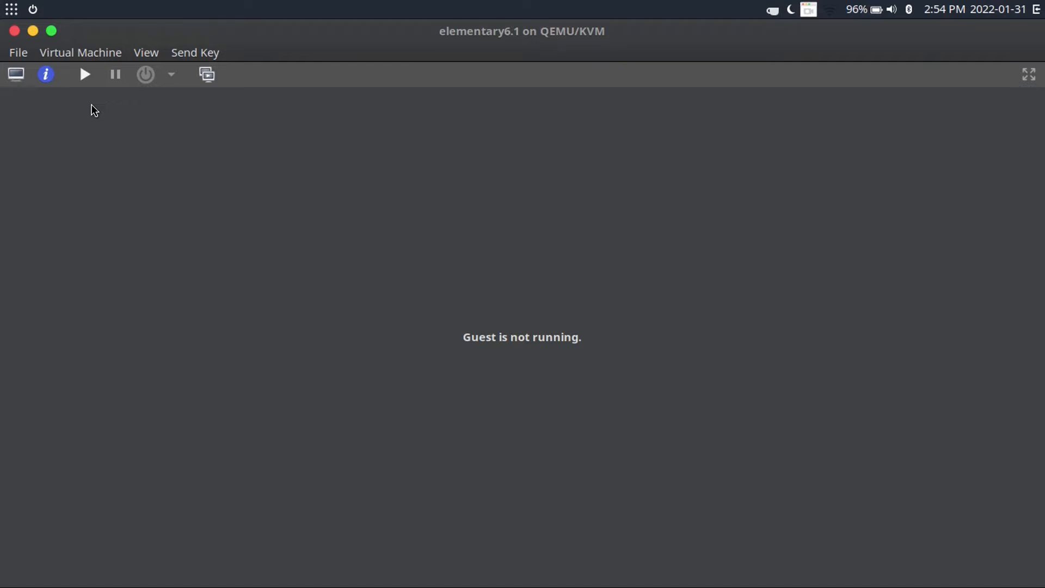
{"action": "left_click", "coordinate": [86, 76]}
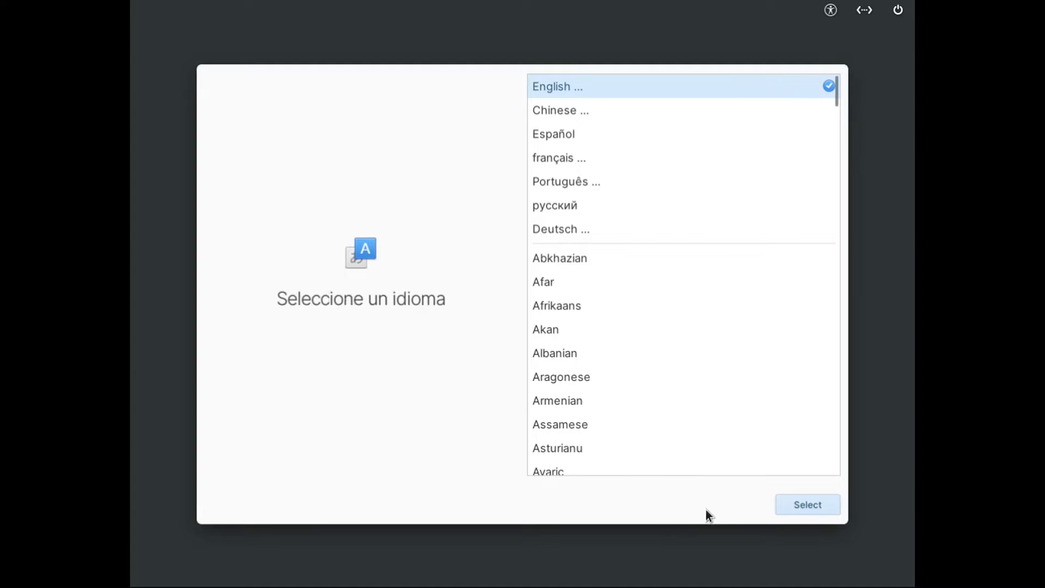
- Set the installer language to English and the keyboard layout to English (US) Default, testing the layout with a short phrase
{"action": "left_click", "coordinate": [811, 503]}
{"action": "left_click", "coordinate": [811, 504]}
{"action": "left_click", "coordinate": [596, 268]}
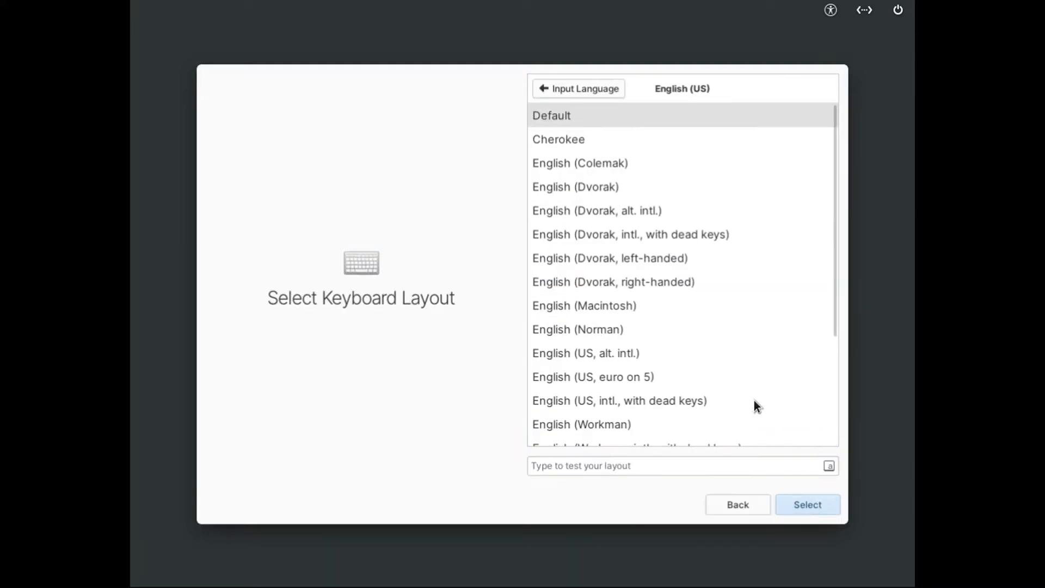
{"action": "left_click", "coordinate": [646, 467]}
{"action": "type", "text": "D"}
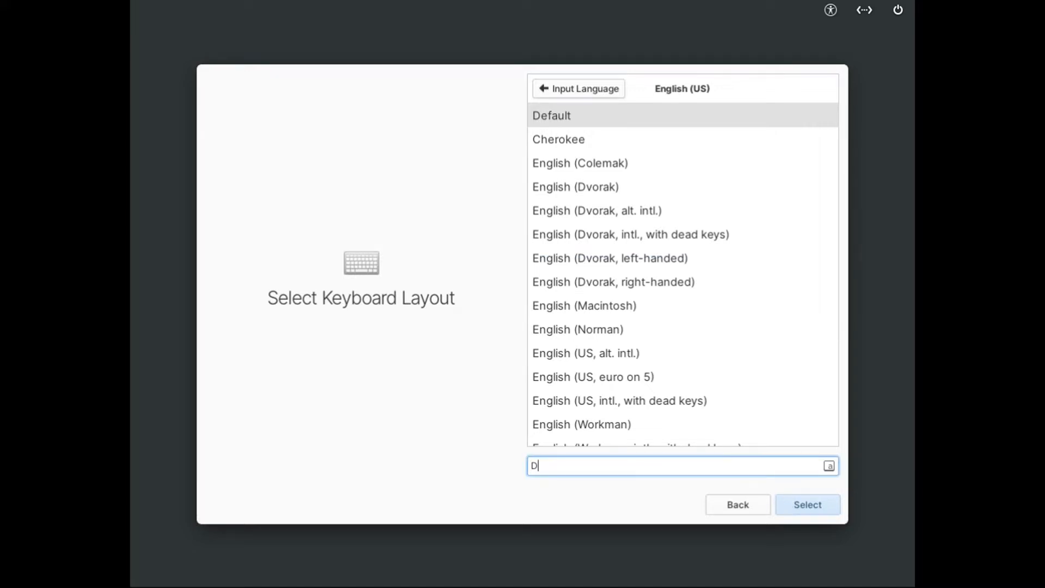
{"action": "type", "text": "rew Howden Tech"}
{"action": "left_click", "coordinate": [811, 509]}
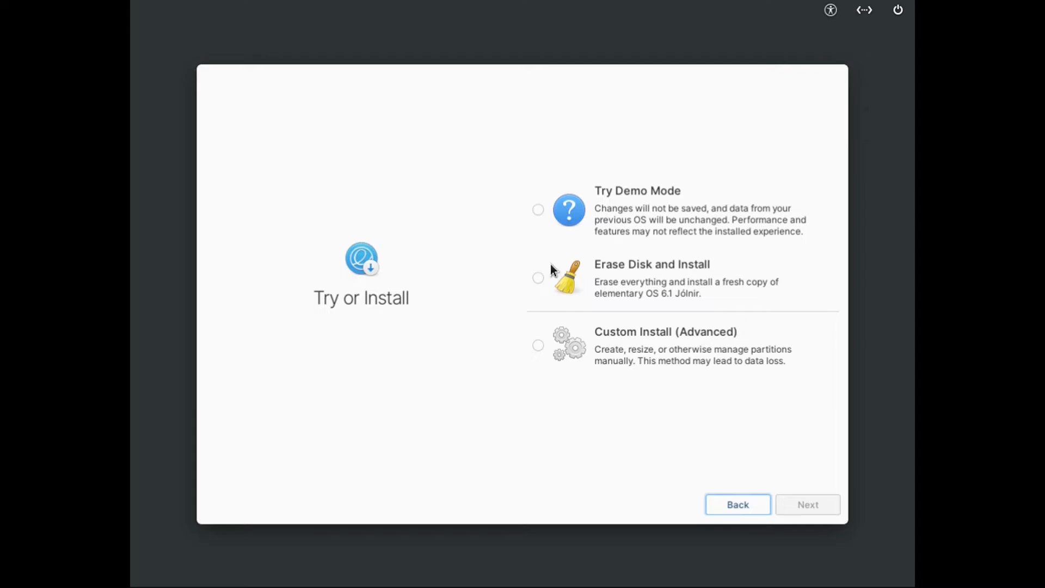
- Choose Erase Disk and Install on the Virtio Block Device, ignoring the virtual machine warning and declining drive encryption
{"action": "left_click", "coordinate": [538, 278]}
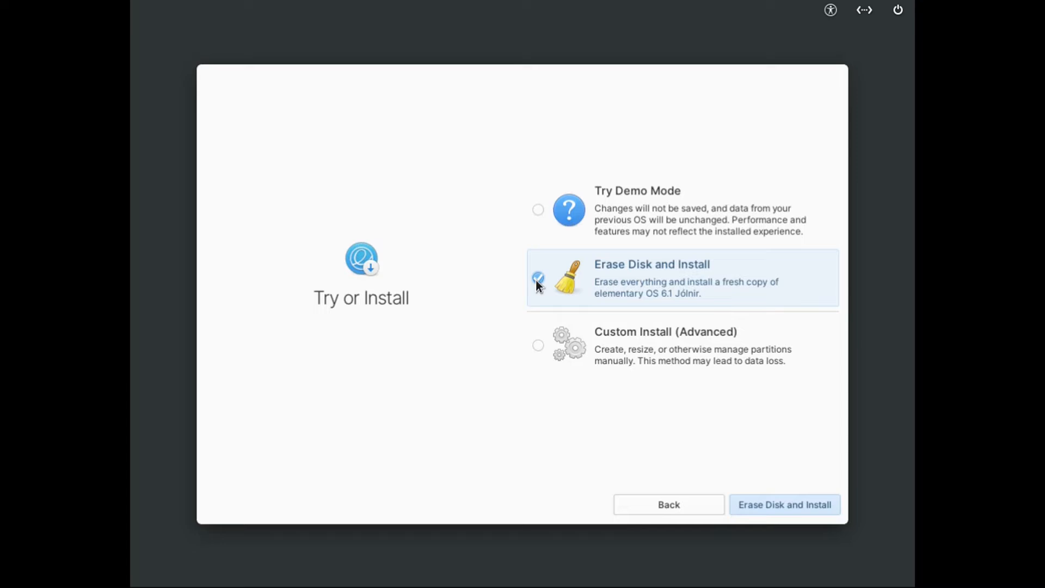
{"action": "left_click", "coordinate": [799, 505]}
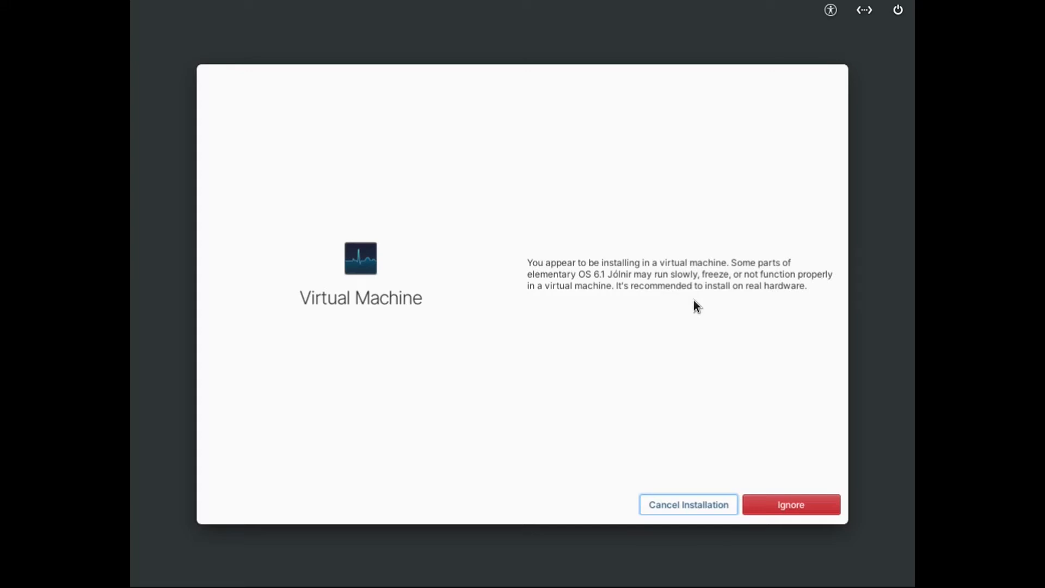
{"action": "left_click", "coordinate": [773, 510]}
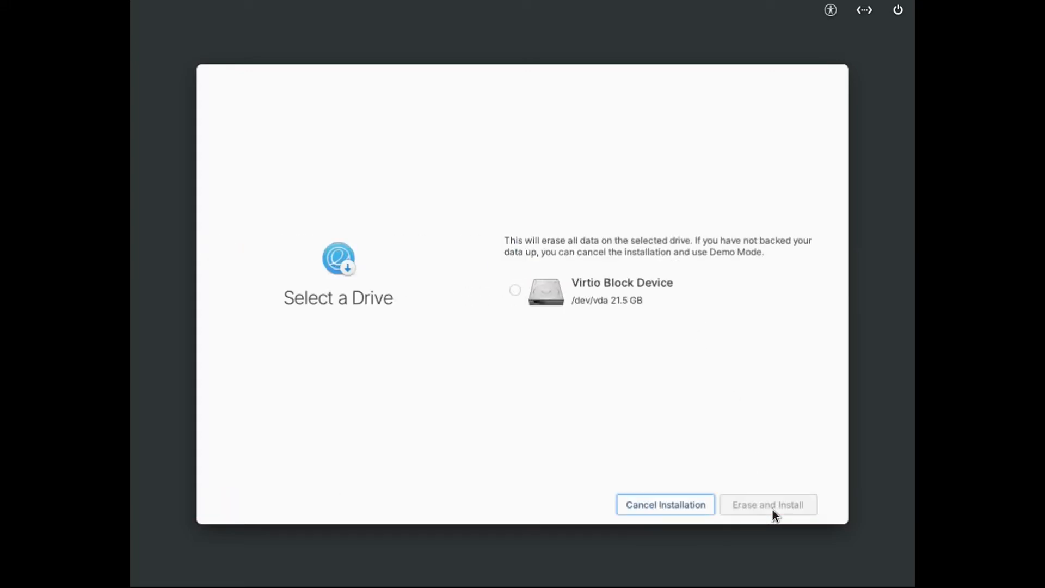
{"action": "left_click", "coordinate": [539, 291]}
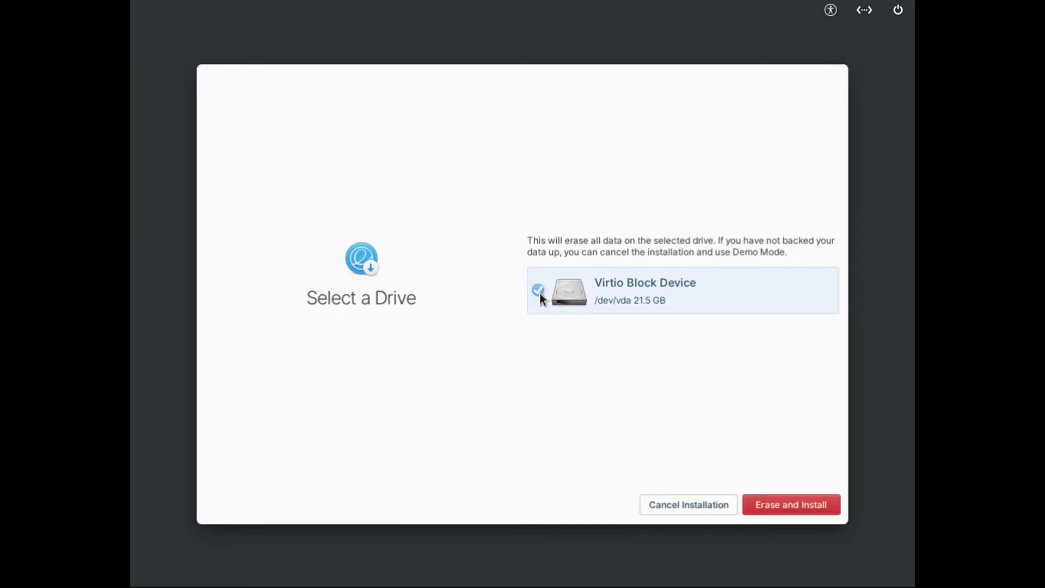
{"action": "left_click", "coordinate": [773, 502]}
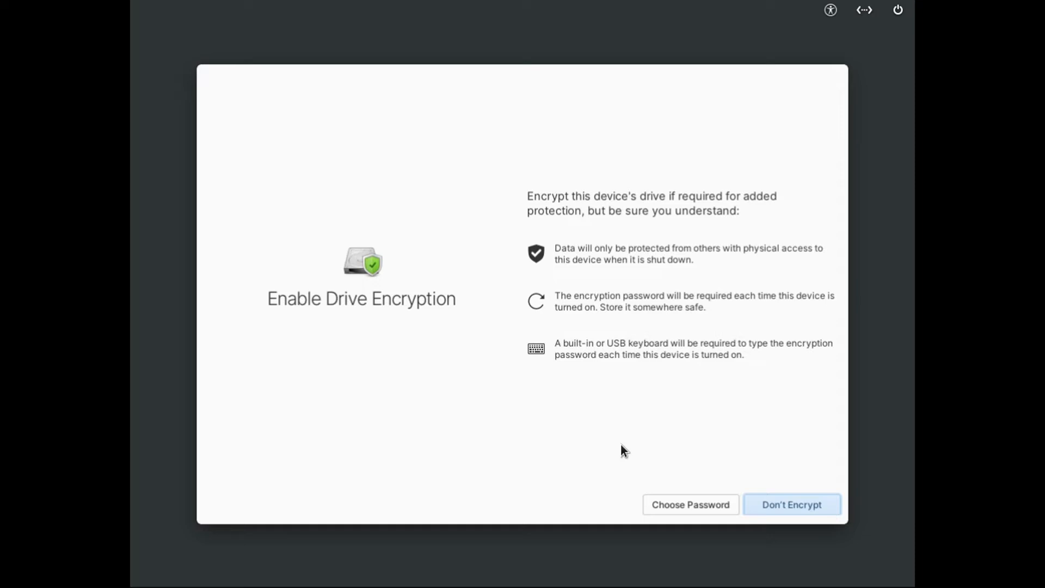
{"action": "left_click", "coordinate": [767, 502]}
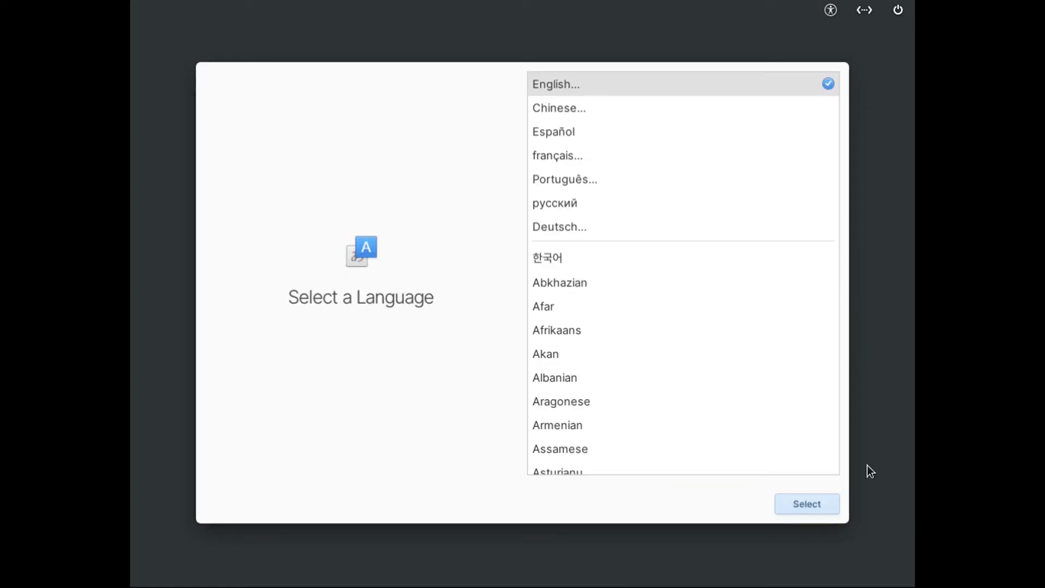
- Accept English as the language and English (US) as the keyboard layout in the initial setup
{"action": "left_click", "coordinate": [802, 502]}
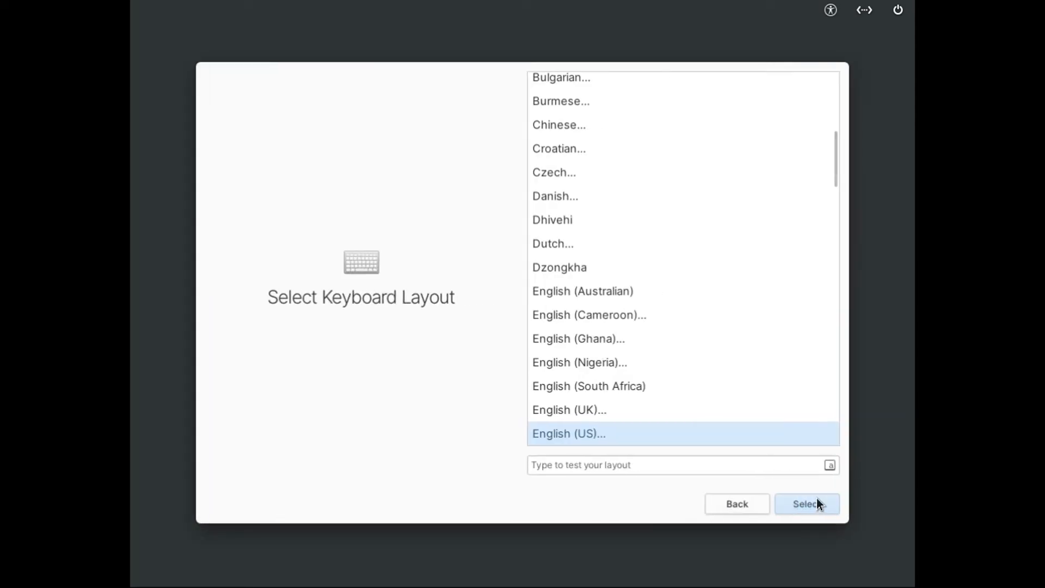
{"action": "left_click", "coordinate": [812, 504]}
{"action": "left_click", "coordinate": [812, 503]}
- Enter the account holder's full name and shorten the suggested username to the first name only
{"action": "type", "text": "Dre"}
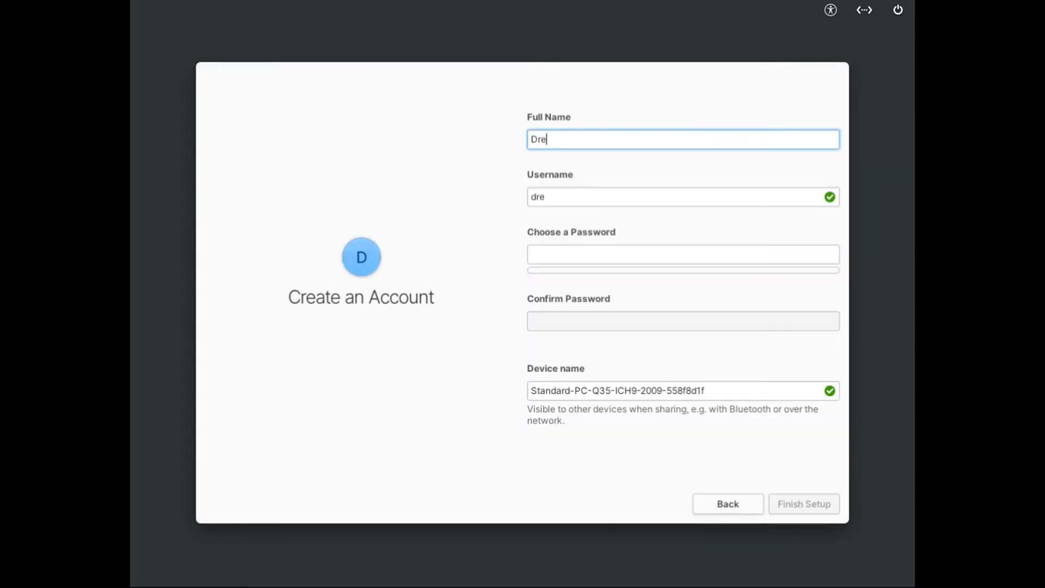
{"action": "type", "text": "w Howden"}
{"action": "key", "text": "Tab"}
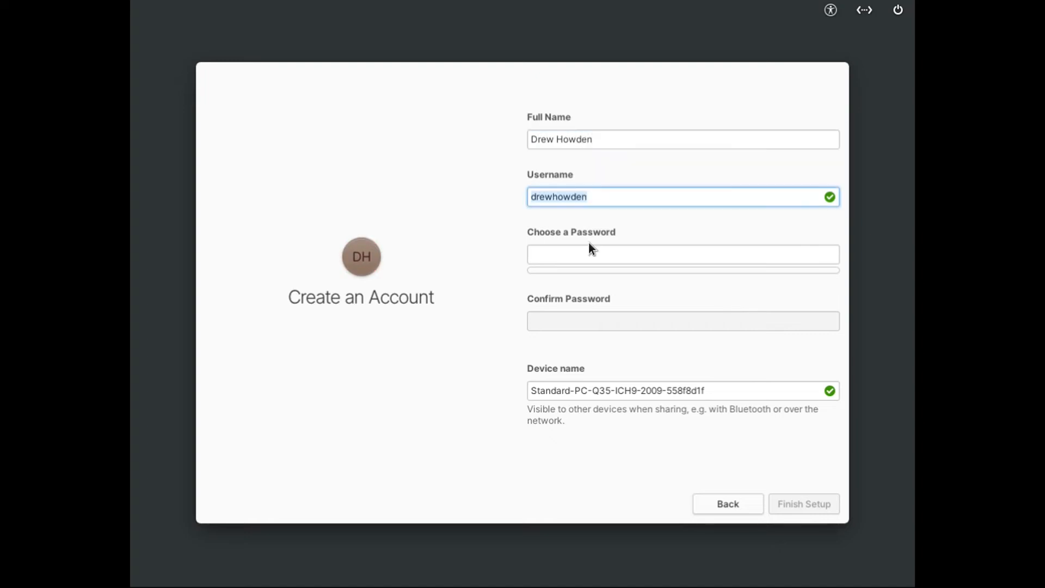
{"action": "key", "text": "End"}
{"action": "key", "text": "BackSpace"}
{"action": "key", "text": "BackSpace"}
{"action": "key", "text": "BackSpace"}
{"action": "key", "text": "BackSpace"}
{"action": "key", "text": "BackSpace"}
{"action": "key", "text": "BackSpace"}
{"action": "key", "text": "Tab"}
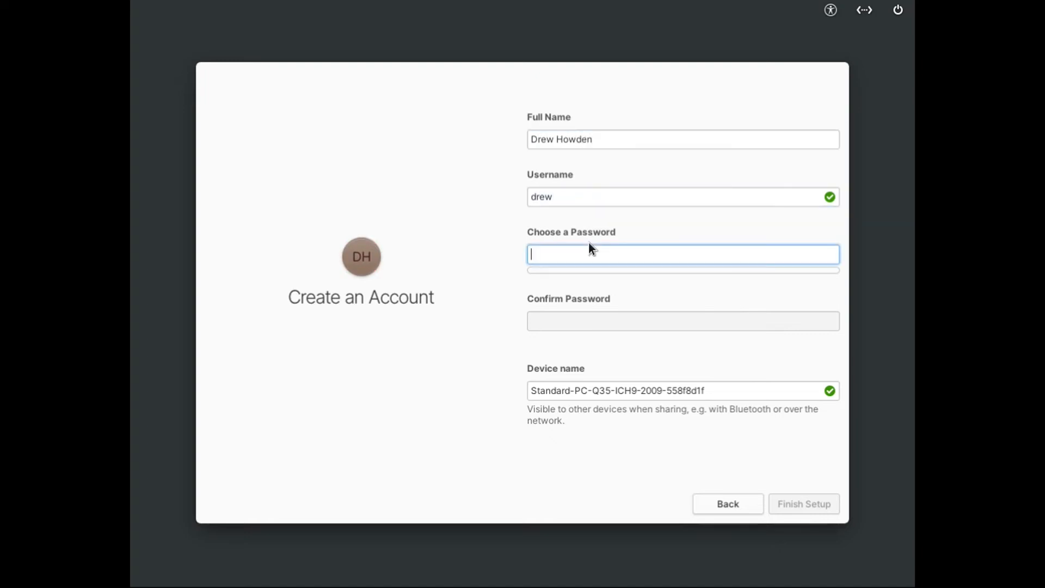
- Try capitalizing the first letter of the username, and restore it to lowercase
{"action": "left_click", "coordinate": [536, 197]}
{"action": "key", "text": "BackSpace"}
{"action": "type", "text": "D"}
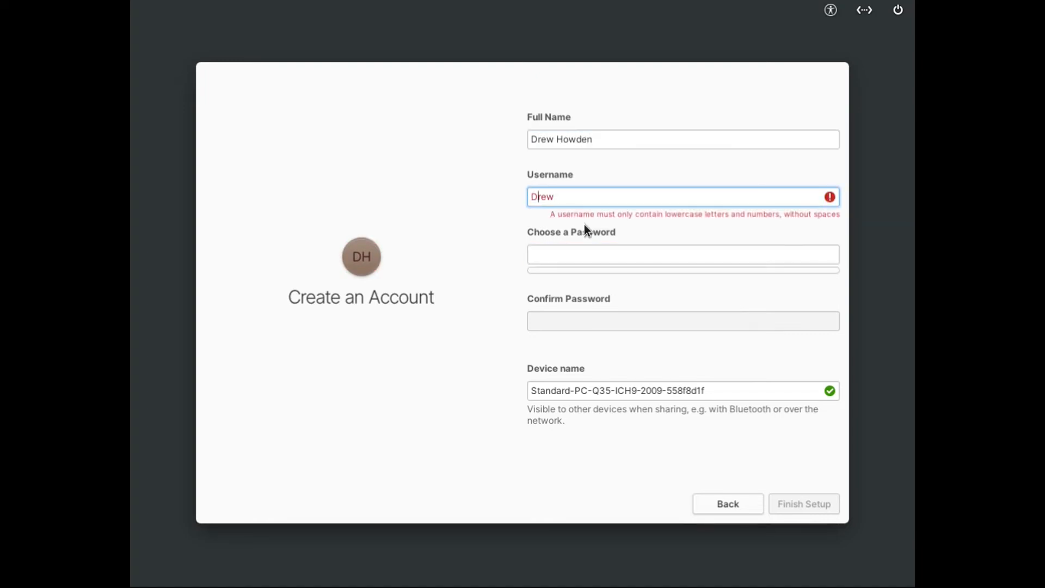
{"action": "key", "text": "BackSpace"}
{"action": "type", "text": "d"}
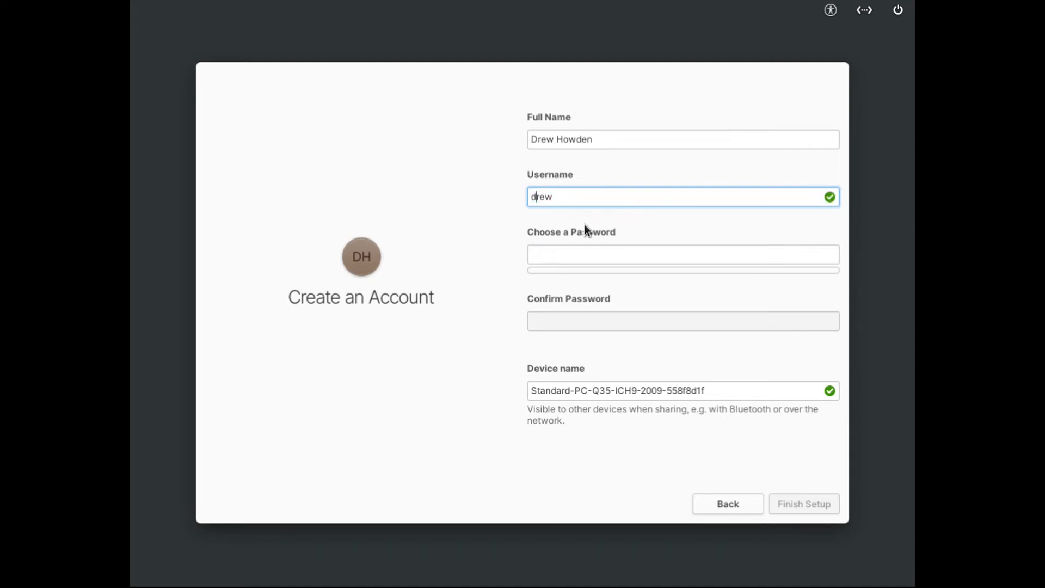
{"action": "key", "text": "Tab"}
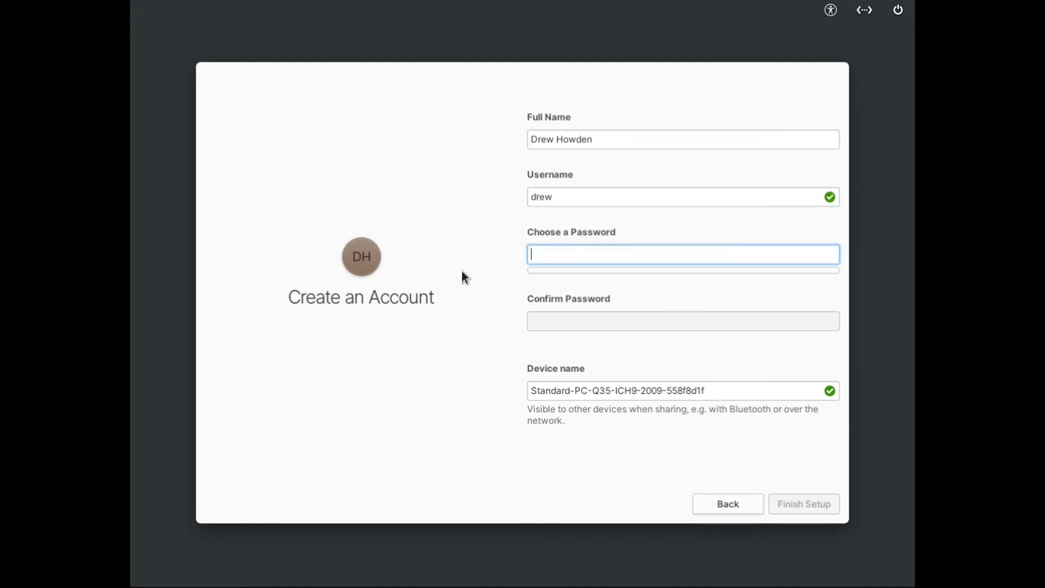
- Enter the new account's password and repeat it in the confirmation field
{"action": "type", "text": "••••••••••••••"}
{"action": "key", "text": "Tab"}
{"action": "type", "text": "••••••••••••••"}
{"action": "key", "text": "Tab"}
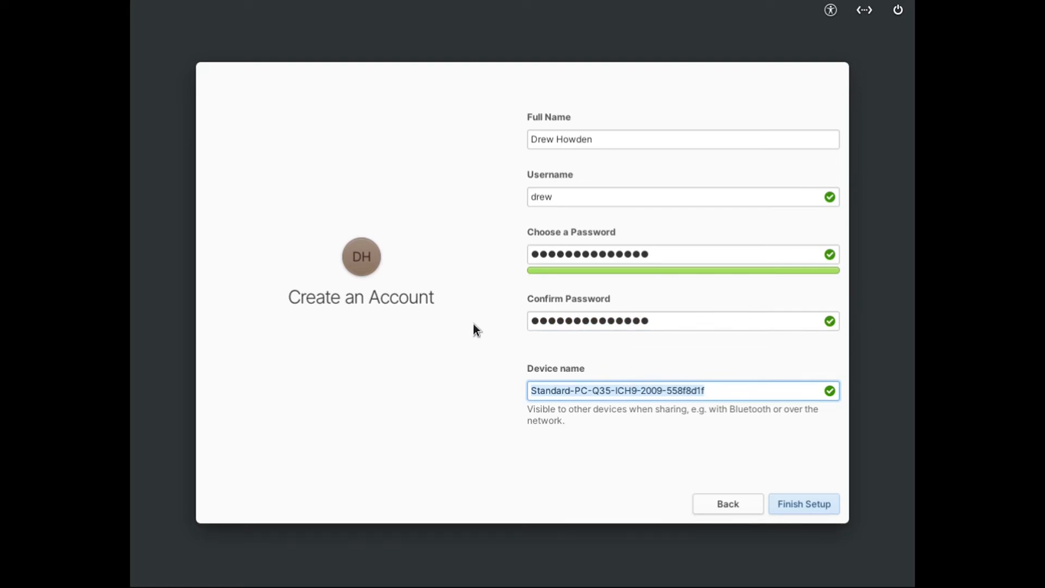
- Set the device name to elementary6.1 and finish the account setup
{"action": "type", "text": "elementa"}
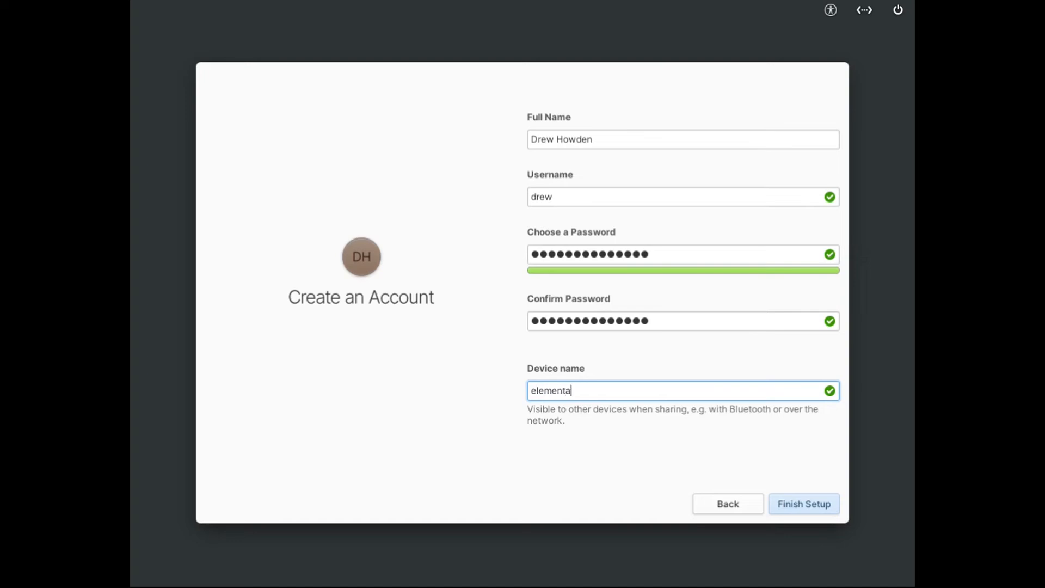
{"action": "type", "text": "ry6.1"}
{"action": "left_click", "coordinate": [813, 503]}
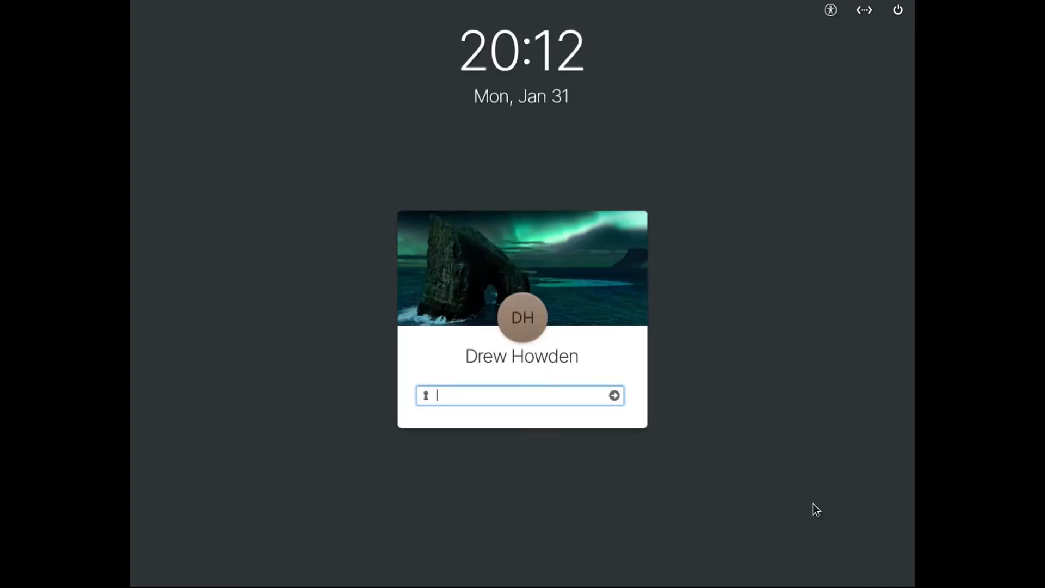
- Log in to the new account with the account password
{"action": "type", "text": "••"}
{"action": "type", "text": "•"}
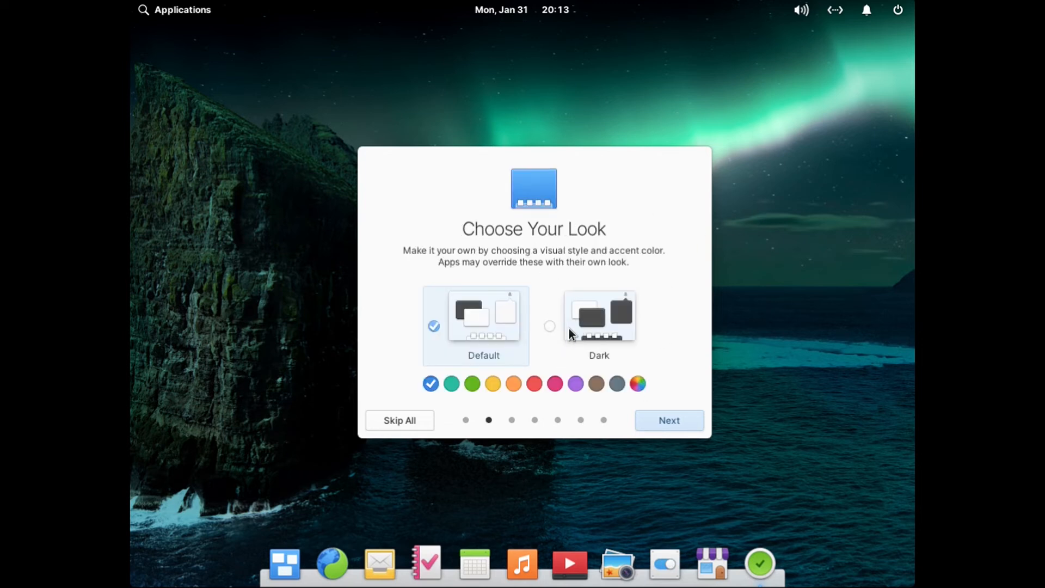
- Choose the Dark visual style with the red accent color for the desktop
{"action": "left_click", "coordinate": [562, 323]}
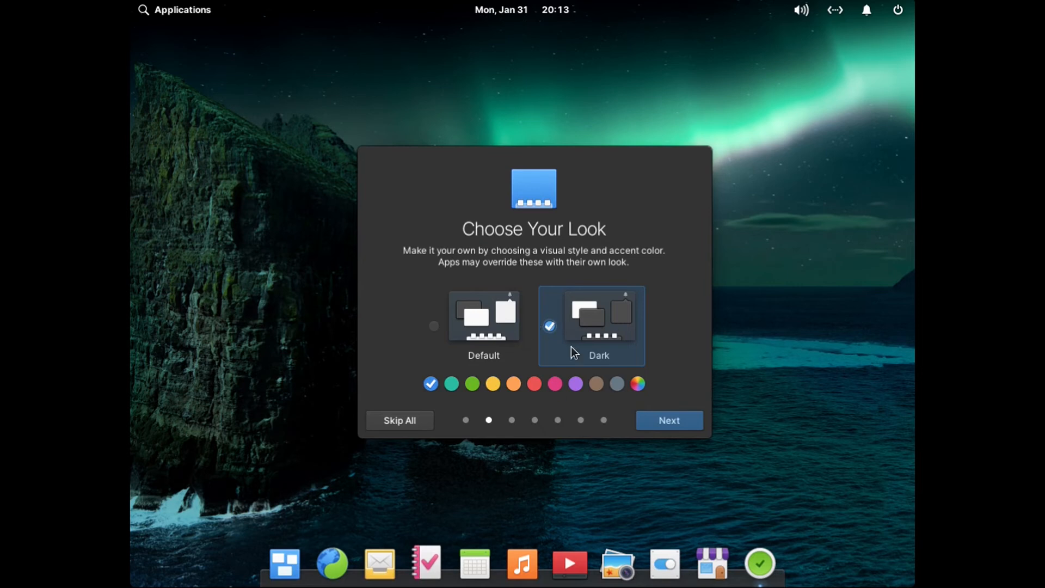
{"action": "left_click", "coordinate": [534, 384]}
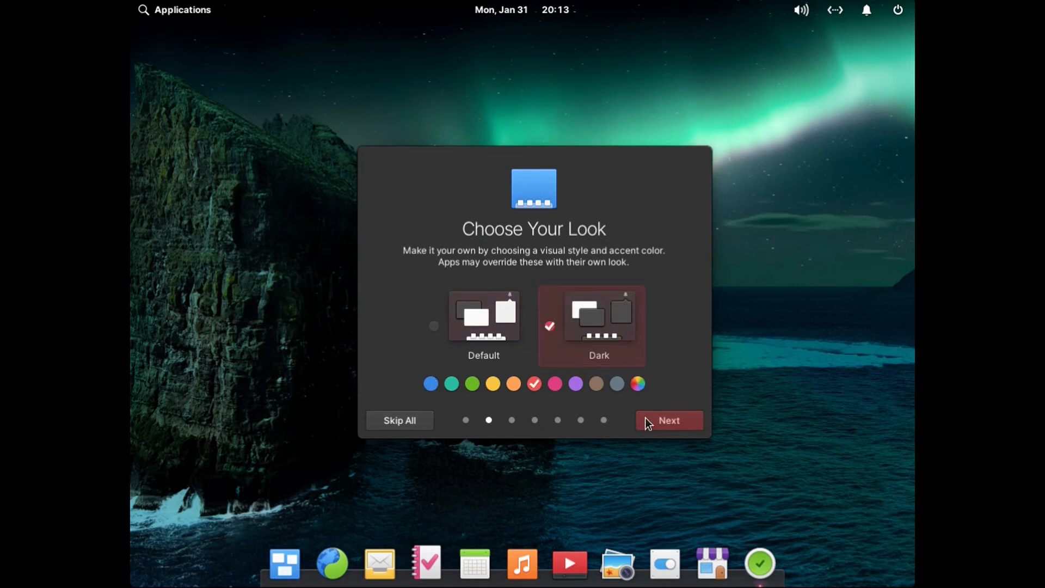
- Try switching Night Light on and off, leave it disabled, and continue to the Housekeeping page of the welcome setup
{"action": "left_click", "coordinate": [672, 421]}
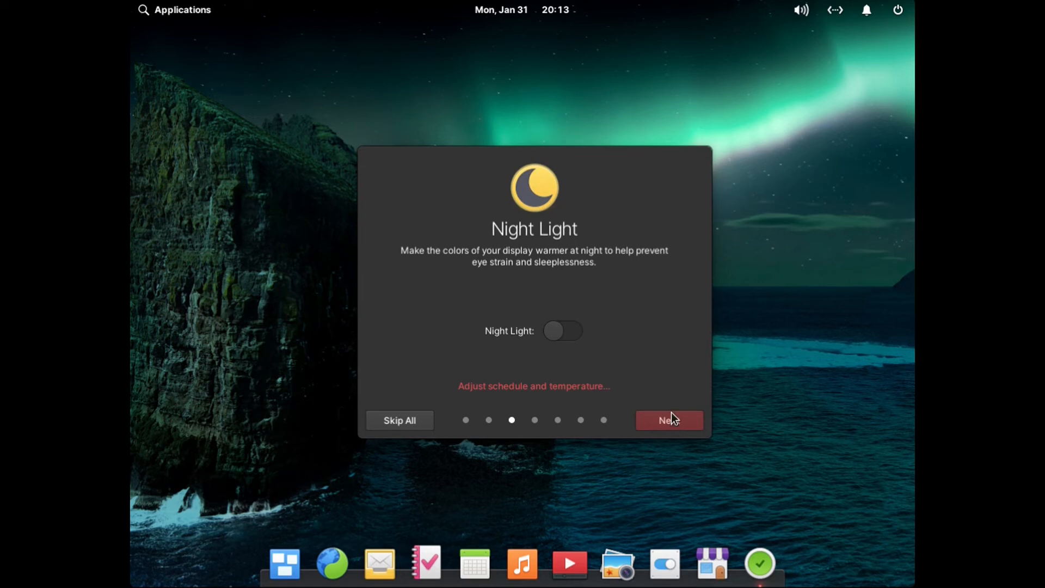
{"action": "left_click", "coordinate": [555, 331]}
{"action": "left_click", "coordinate": [554, 332]}
{"action": "left_click", "coordinate": [564, 334]}
{"action": "left_click", "coordinate": [563, 334]}
{"action": "left_click", "coordinate": [664, 421]}
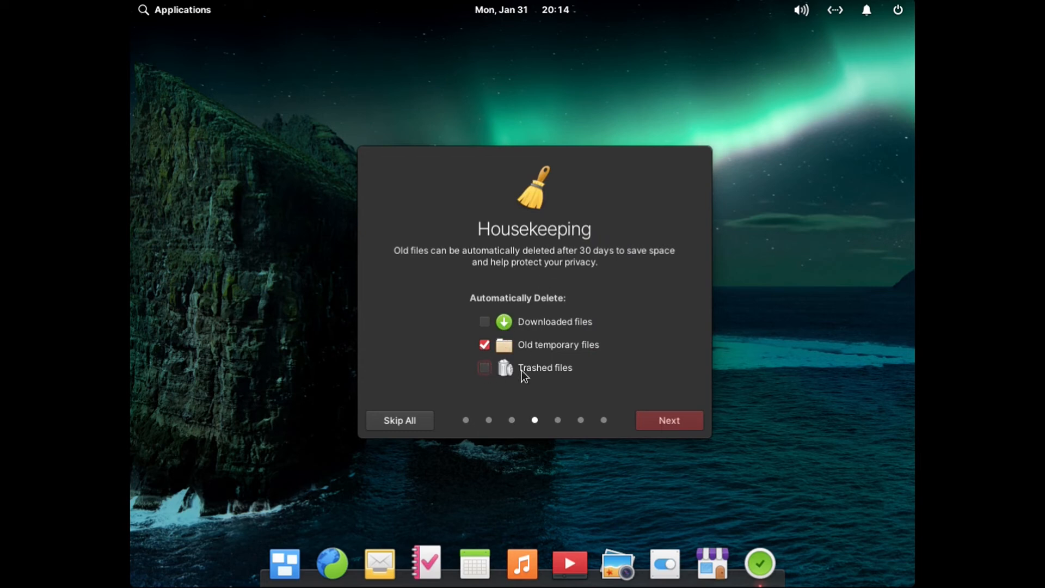
- Accept automatic deletion of only old temporary files and finish the welcome setup without connecting online accounts or browsing AppCenter
{"action": "left_click", "coordinate": [665, 420]}
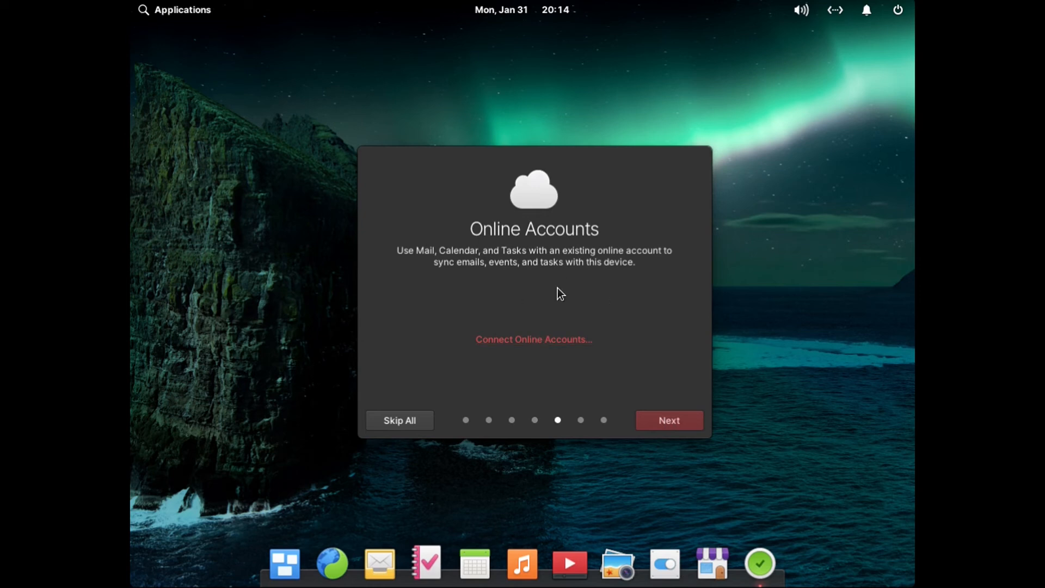
{"action": "left_click", "coordinate": [668, 425]}
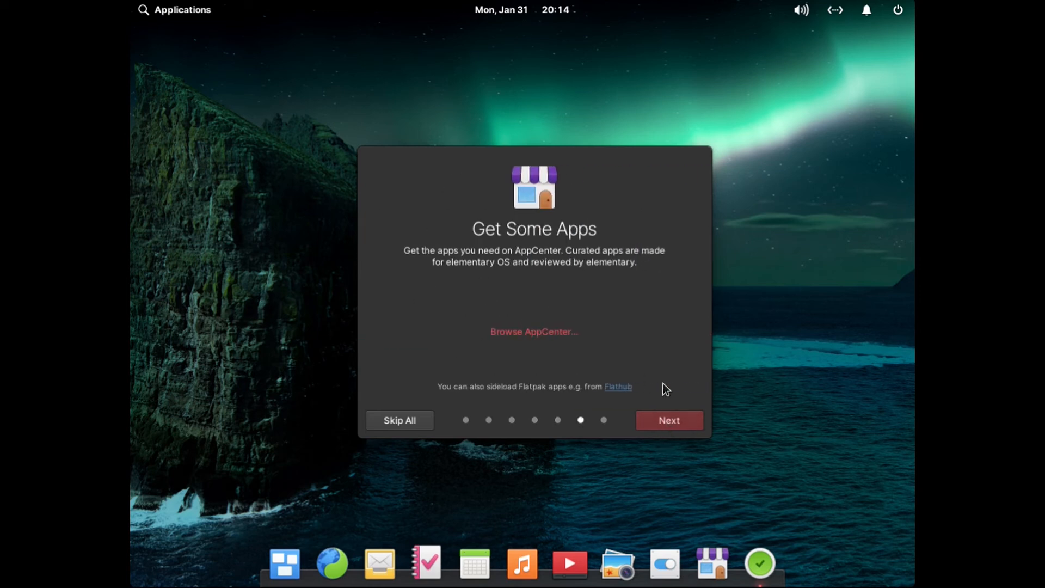
{"action": "left_click", "coordinate": [668, 421]}
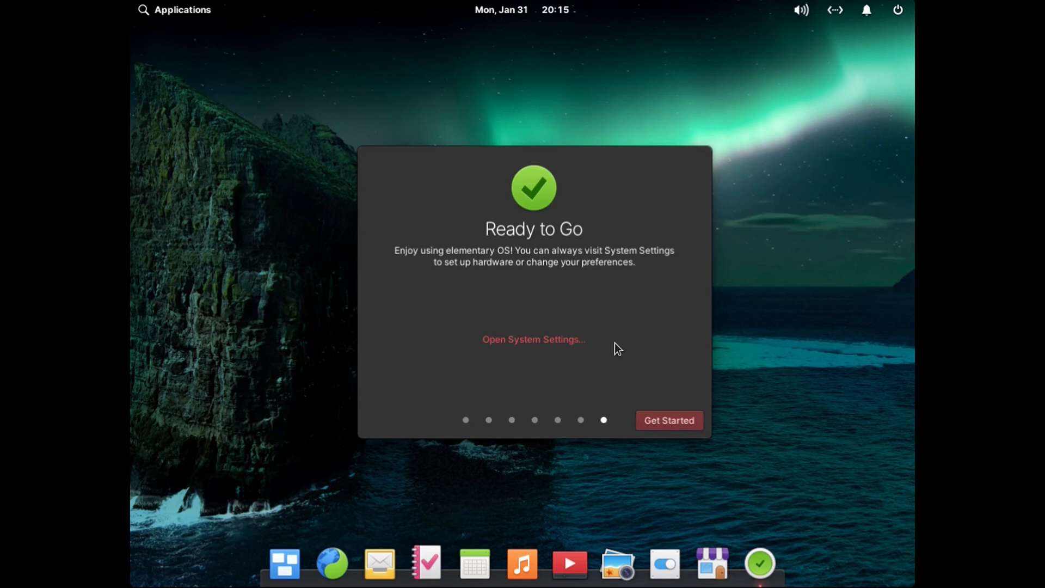
{"action": "left_click", "coordinate": [654, 422]}
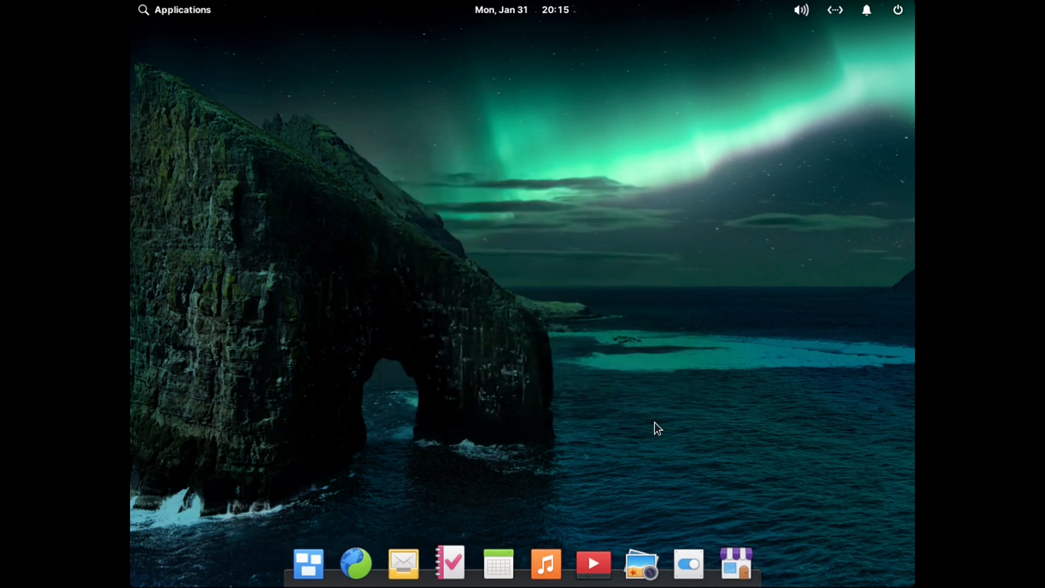